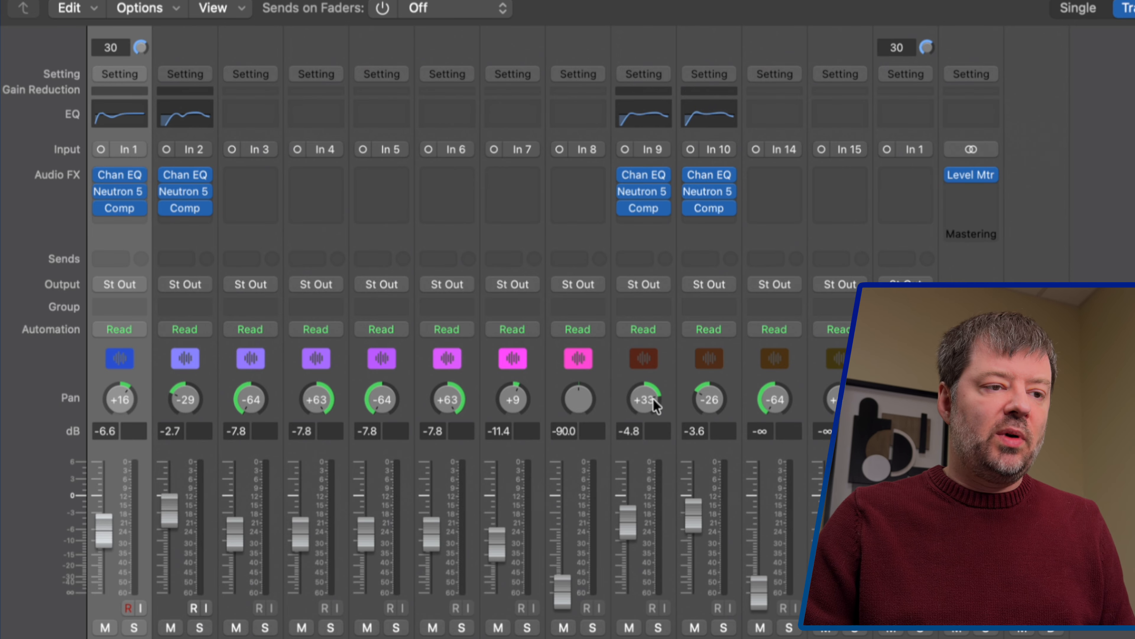
Send all ten tracks, Kick through David, to Bus 1, creating an Aux 1 return
{"action": "left_click", "coordinate": [731, 407], "text": "shift"}
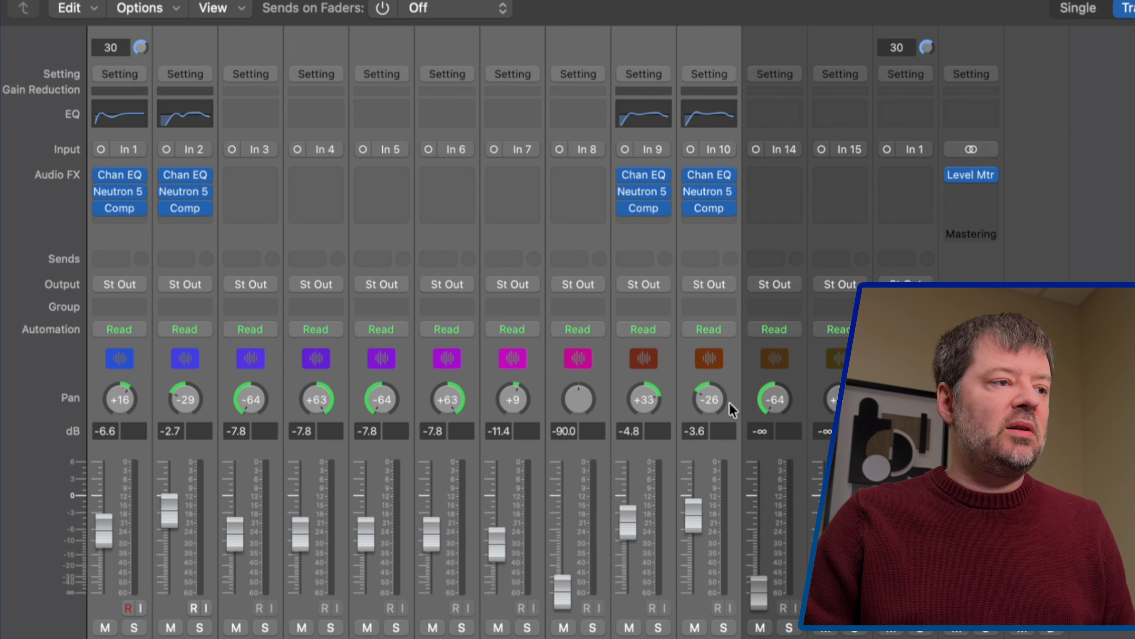
{"action": "left_click", "coordinate": [711, 264]}
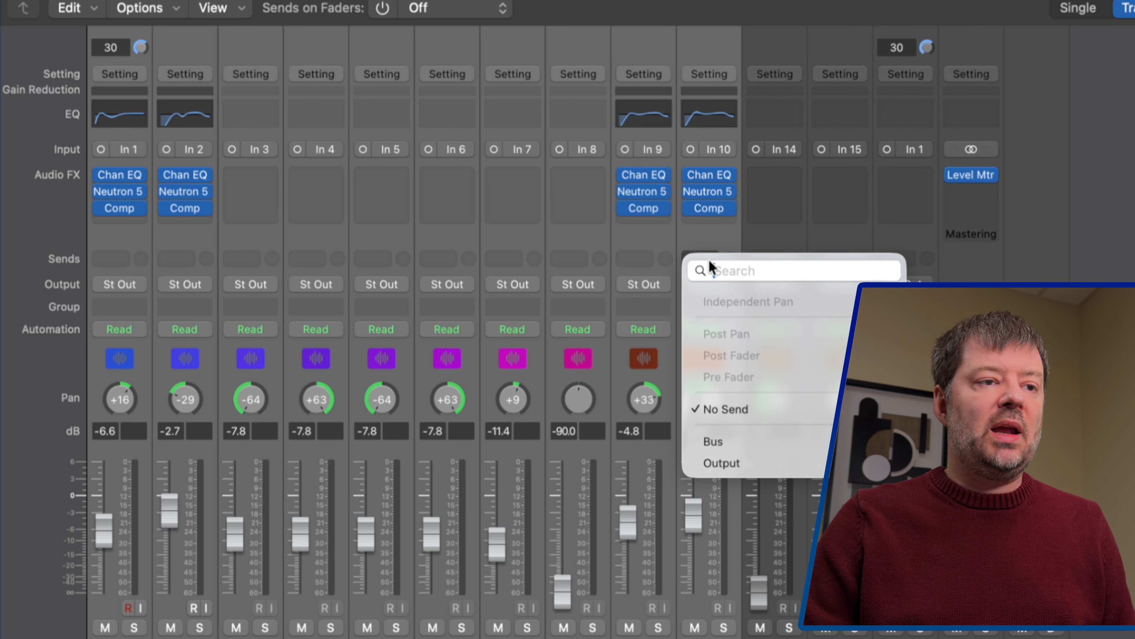
{"action": "mouse_move", "coordinate": [778, 442]}
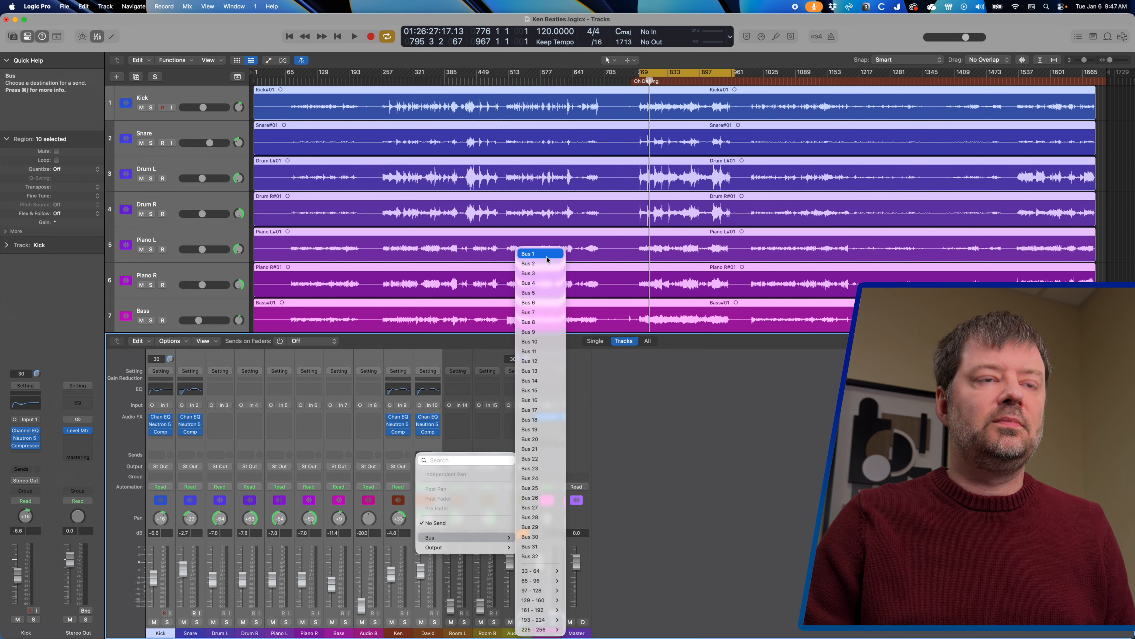
{"action": "left_click", "coordinate": [546, 258]}
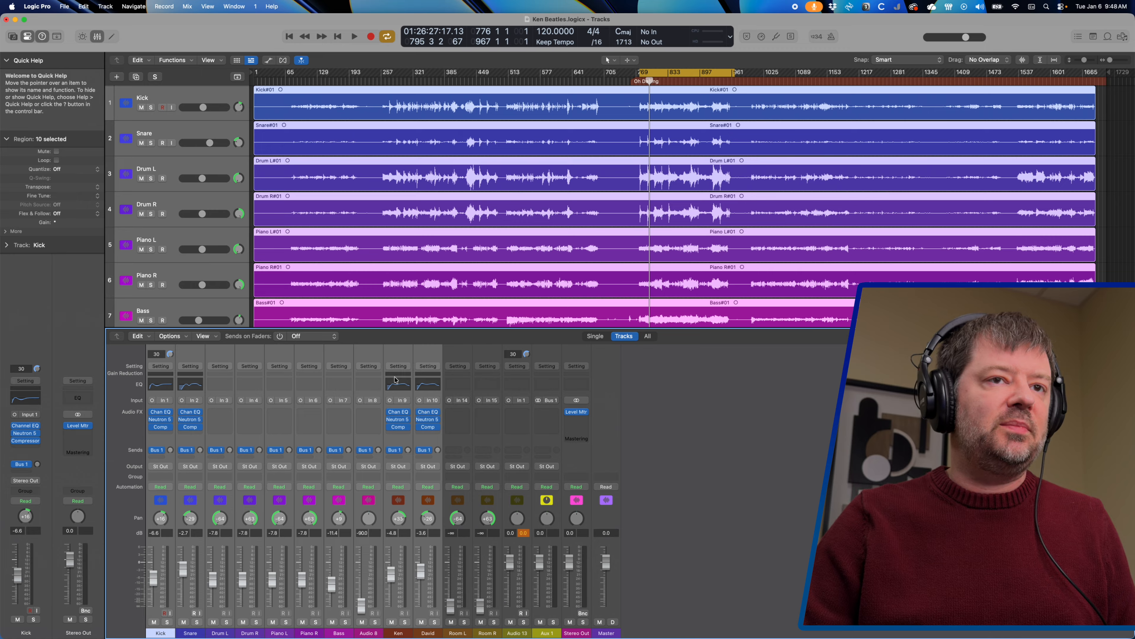
Play the mix, adjust the ten selected tracks' levels together, then select Room L and stop
{"action": "key", "text": "space"}
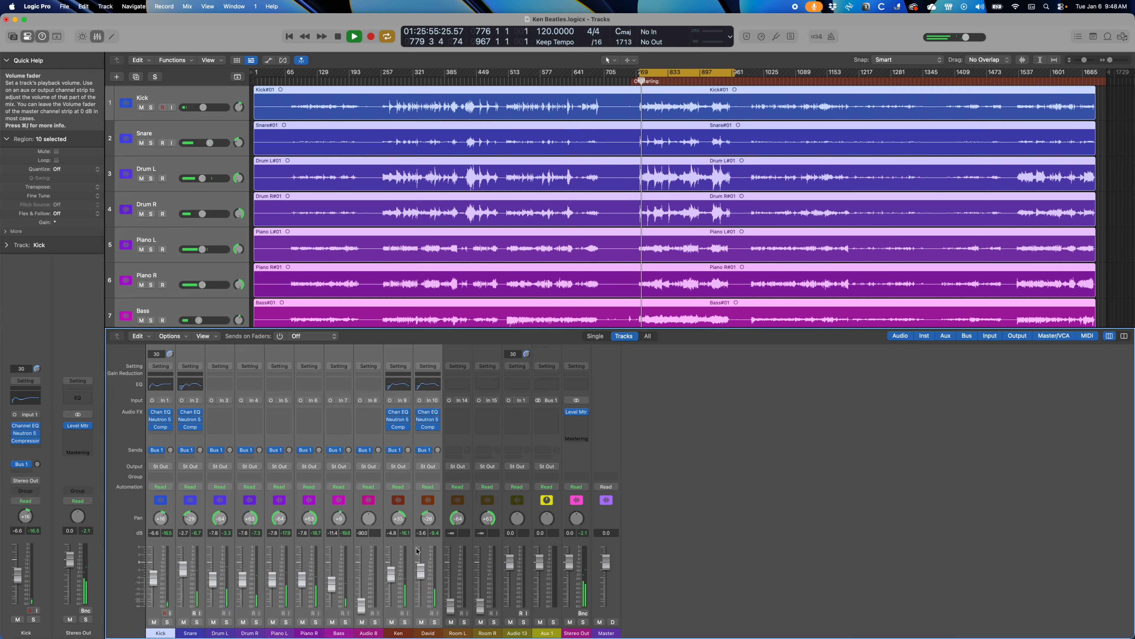
{"action": "left_click_drag", "start_coordinate": [420, 576], "coordinate": [420, 573]}
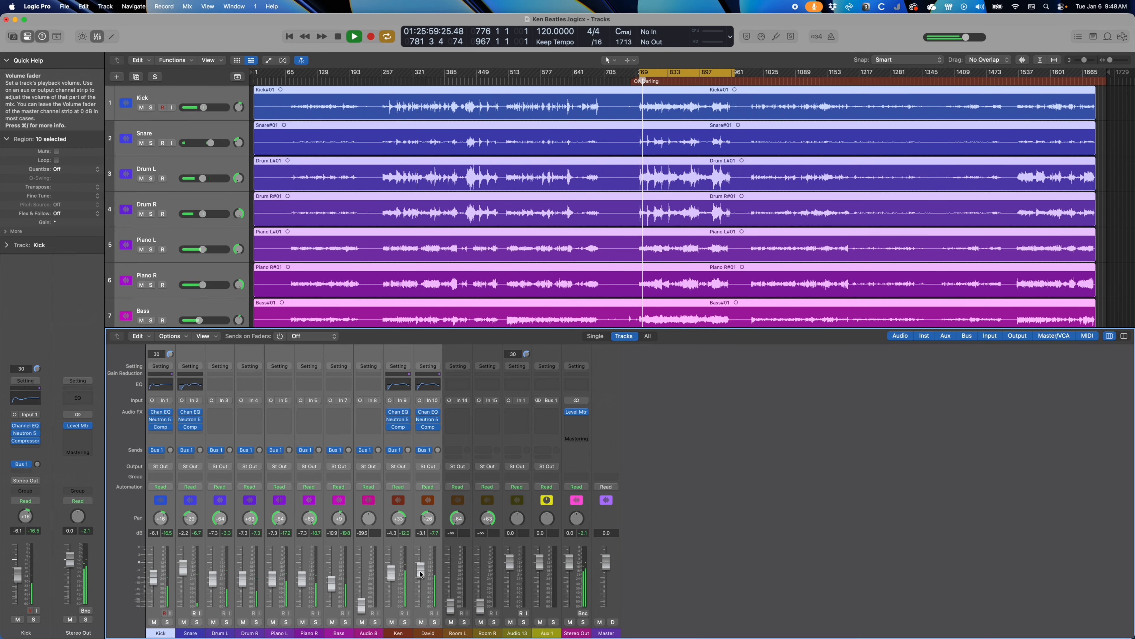
{"action": "left_click", "coordinate": [467, 581]}
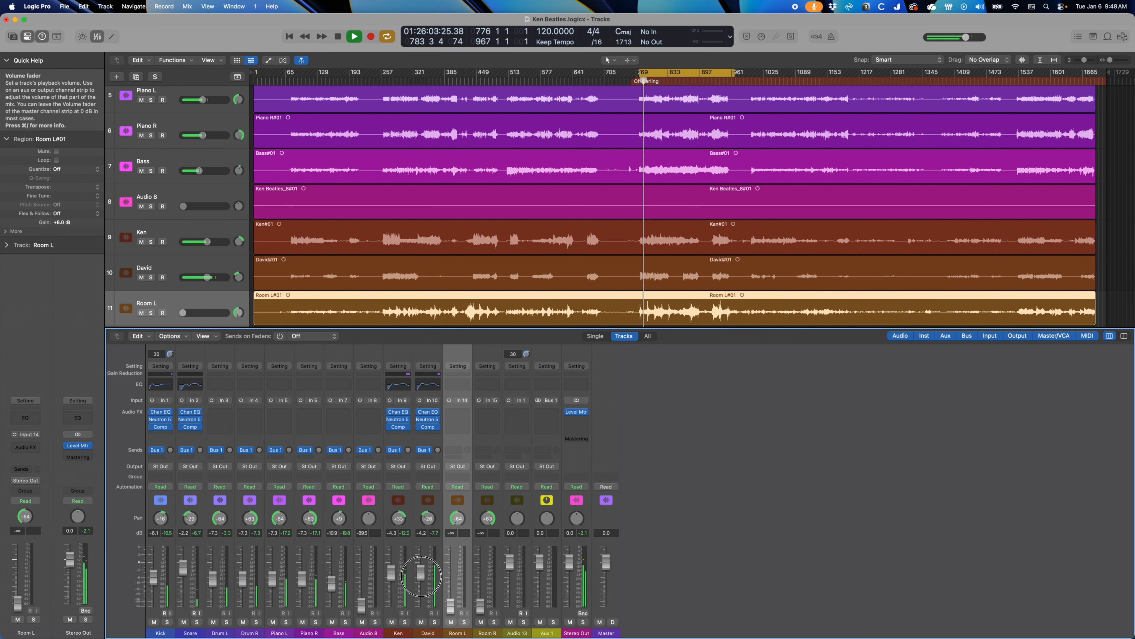
{"action": "key", "text": "space"}
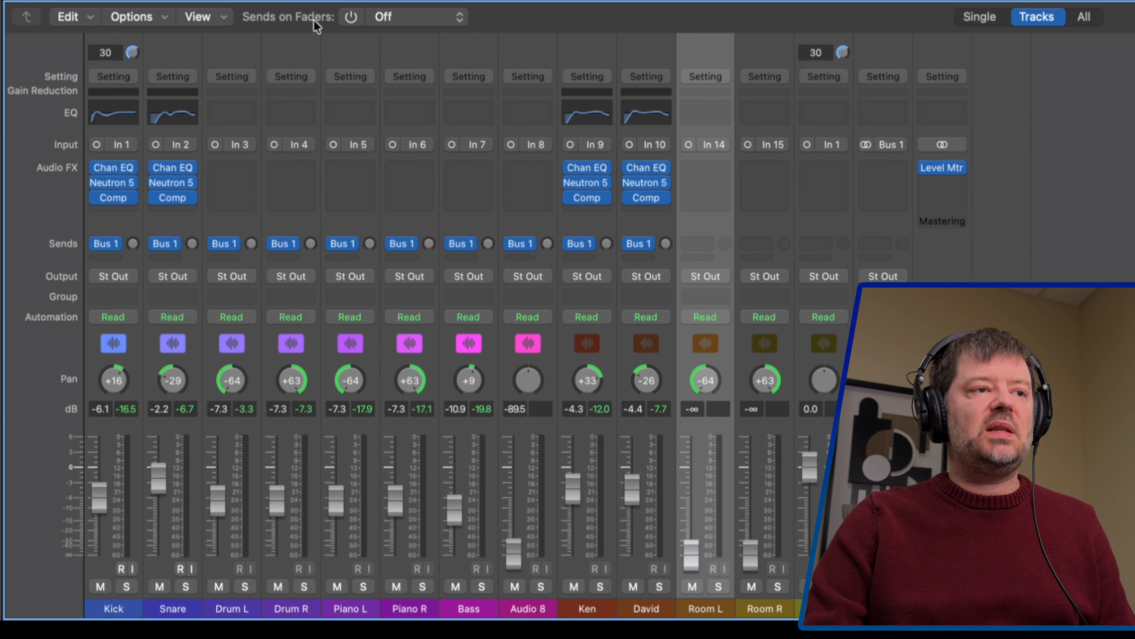
Set Sends on Faders to Bus 1 → Aux 1 so faders control send levels
{"action": "left_click", "coordinate": [413, 26]}
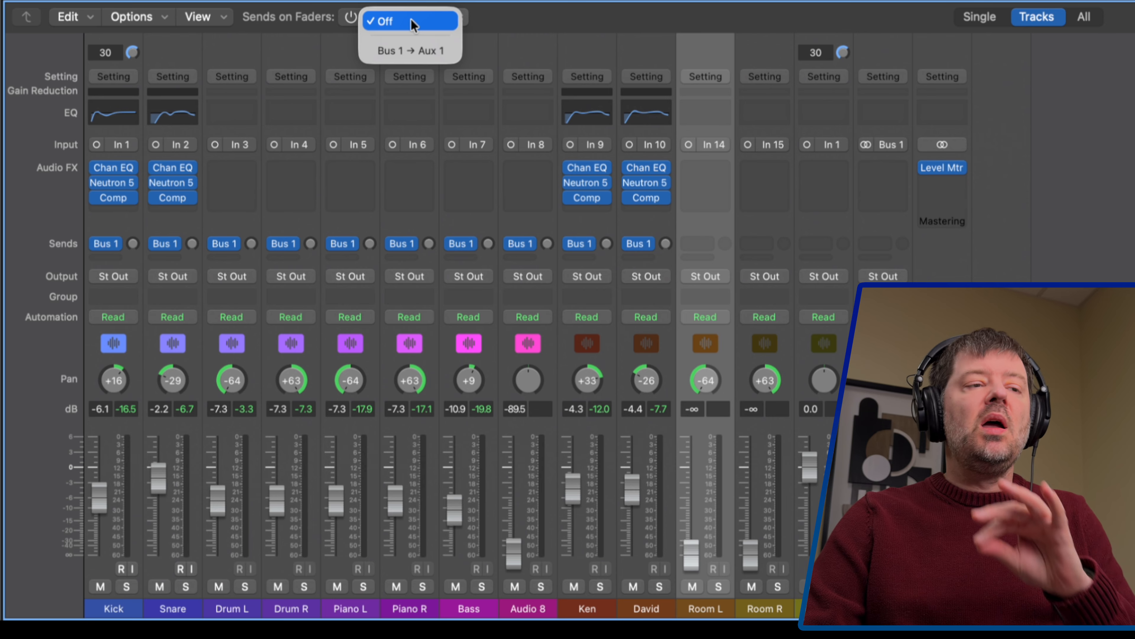
{"action": "left_click", "coordinate": [411, 50]}
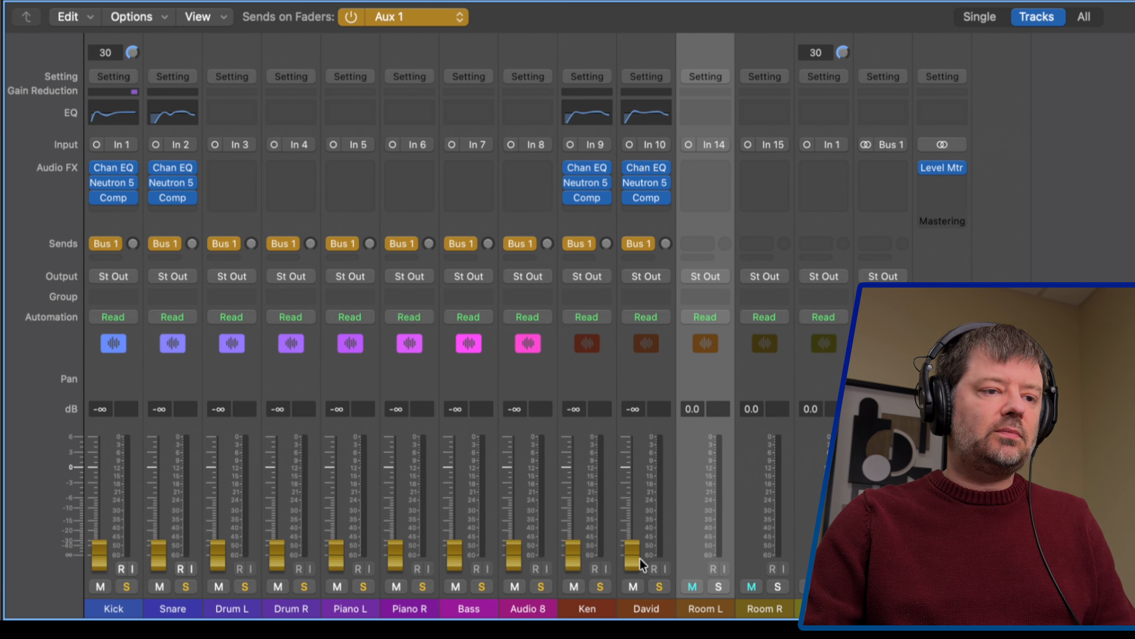
Raise the Aux 1 sends for David, Ken, Kick (to -6.0 dB) and Snare
{"action": "left_click_drag", "start_coordinate": [632, 558], "coordinate": [631, 449]}
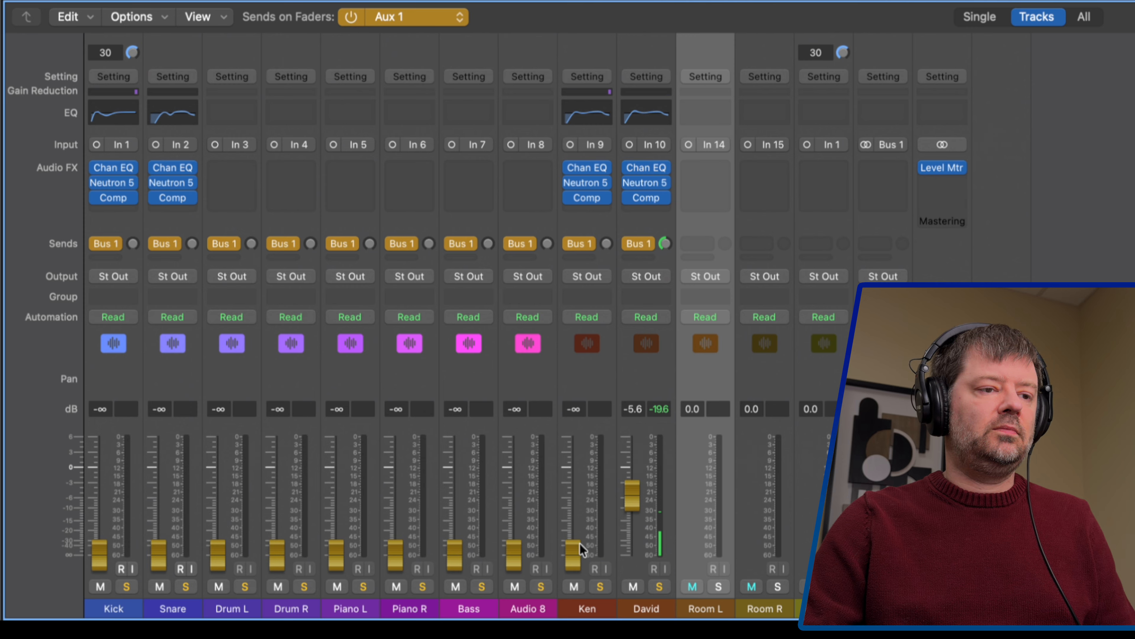
{"action": "left_click_drag", "start_coordinate": [578, 556], "coordinate": [578, 418]}
{"action": "left_click_drag", "start_coordinate": [631, 495], "coordinate": [572, 477]}
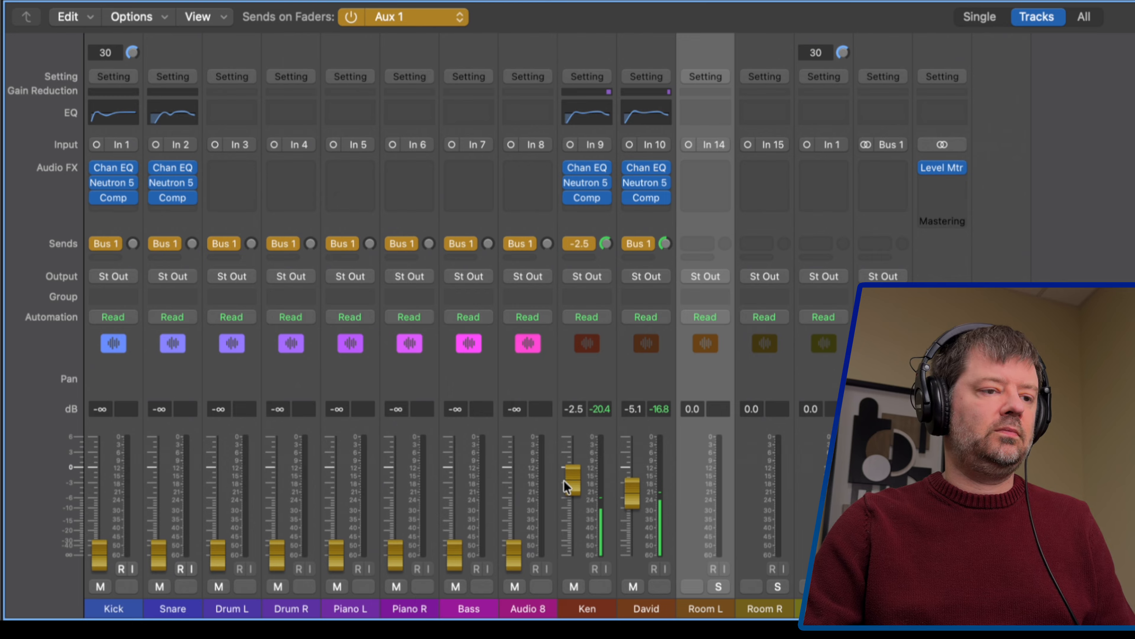
{"action": "left_click_drag", "start_coordinate": [101, 571], "coordinate": [99, 530]}
{"action": "left_click_drag", "start_coordinate": [96, 487], "coordinate": [96, 455]}
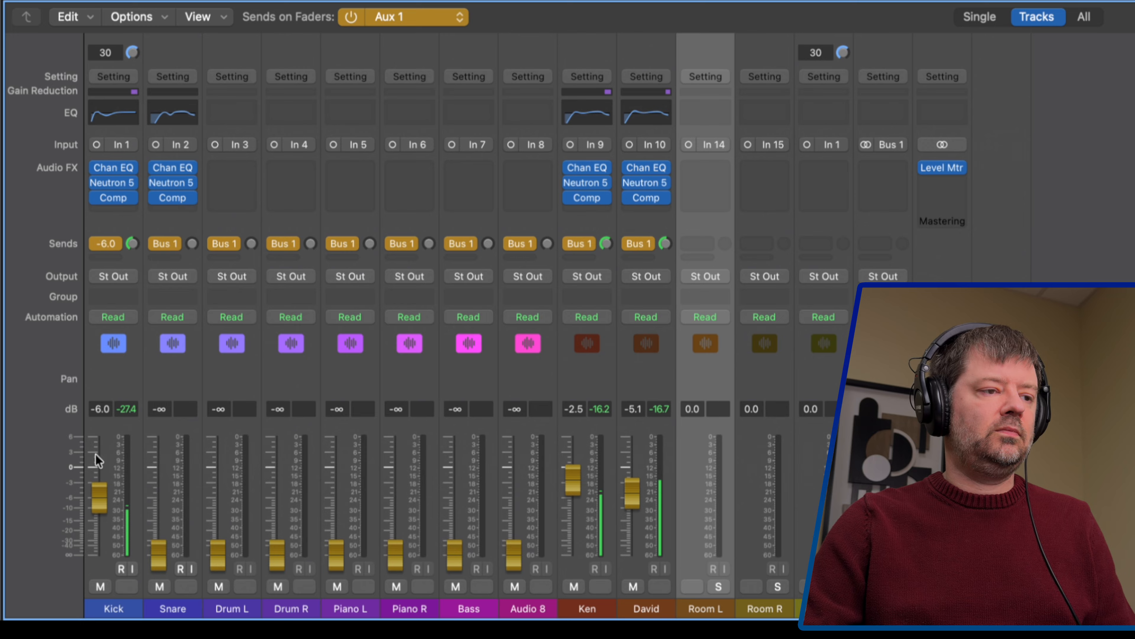
{"action": "left_click_drag", "start_coordinate": [159, 532], "coordinate": [154, 416]}
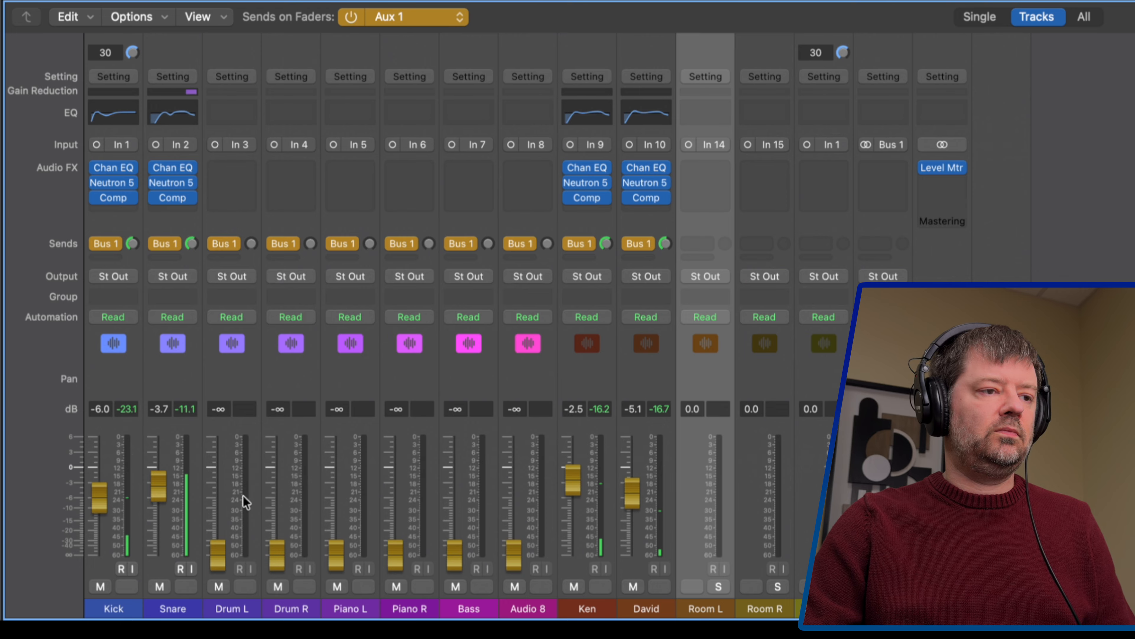
Raise the Drum L/Drum R sends together as a pair, then the Bass send
{"action": "left_click", "coordinate": [232, 440]}
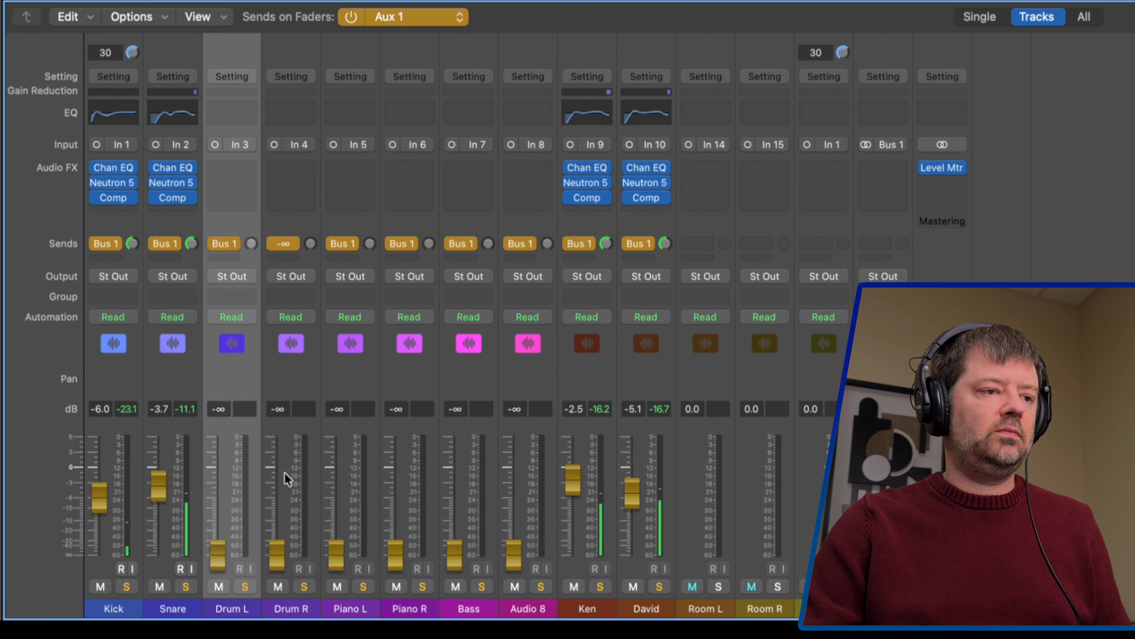
{"action": "left_click", "coordinate": [283, 386], "text": "shift"}
{"action": "left_click_drag", "start_coordinate": [277, 555], "coordinate": [278, 480]}
{"action": "left_click_drag", "start_coordinate": [278, 470], "coordinate": [276, 450]}
{"action": "left_click_drag", "start_coordinate": [459, 558], "coordinate": [456, 450]}
Raise the Piano L/Piano R sends together, then nudge the Snare, Bass and David sends up slightly
{"action": "left_click", "coordinate": [333, 421]}
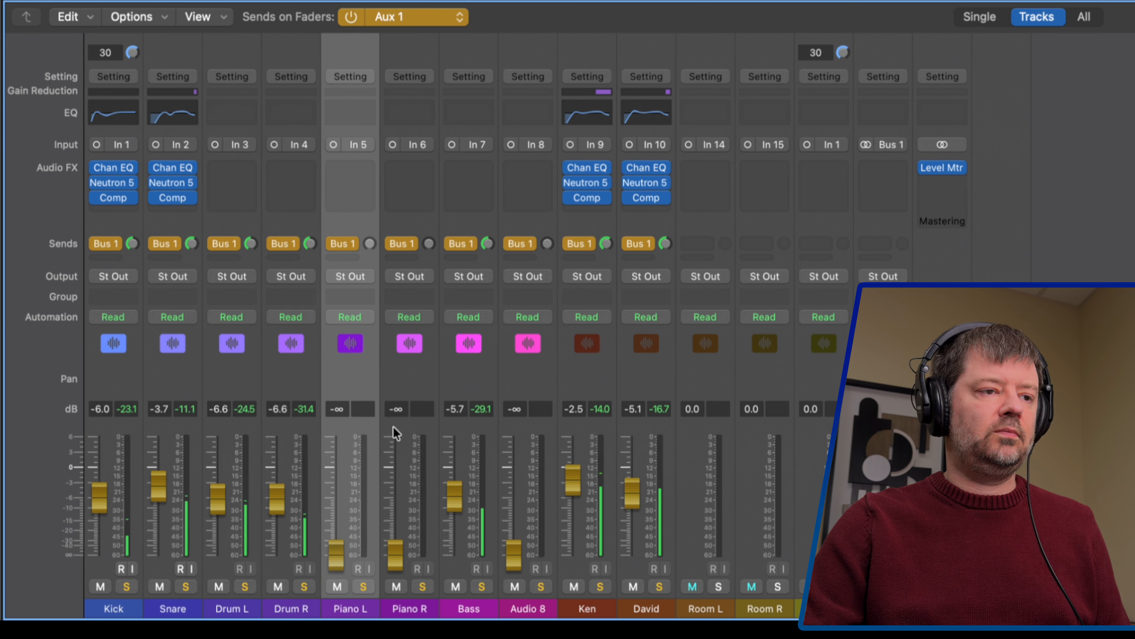
{"action": "left_click", "coordinate": [392, 427], "text": "shift"}
{"action": "left_click_drag", "start_coordinate": [400, 547], "coordinate": [401, 432]}
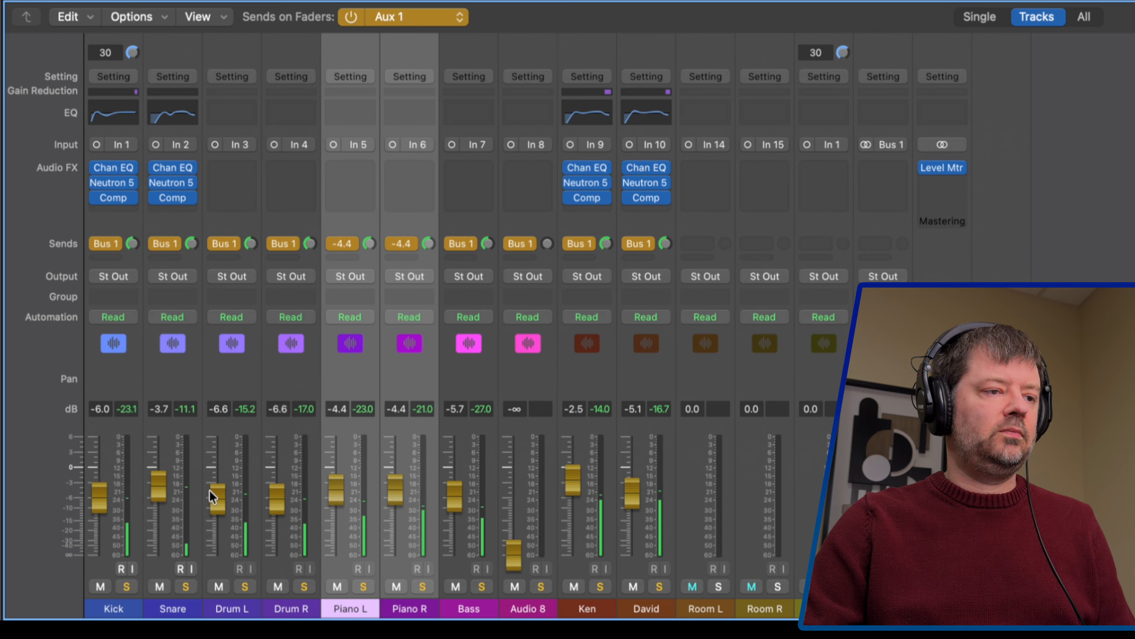
{"action": "left_click_drag", "start_coordinate": [160, 486], "coordinate": [160, 477]}
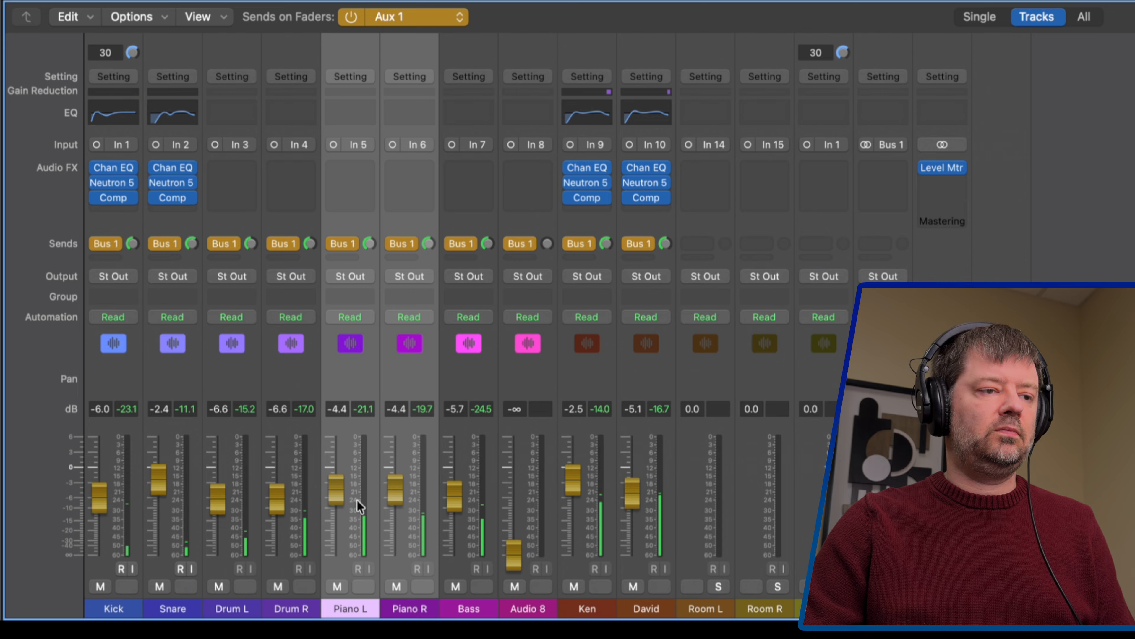
{"action": "left_click_drag", "start_coordinate": [456, 502], "coordinate": [455, 498]}
{"action": "left_click_drag", "start_coordinate": [632, 494], "coordinate": [633, 491]}
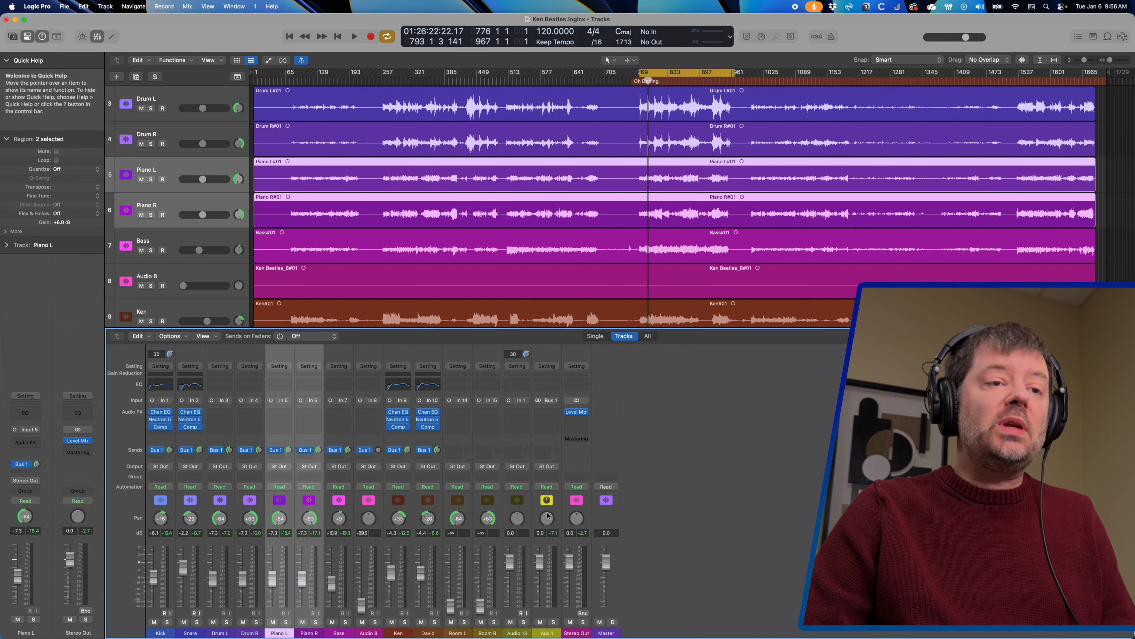
Open the effect choices in Aux 1's empty Audio FX slot
{"action": "left_click", "coordinate": [554, 412]}
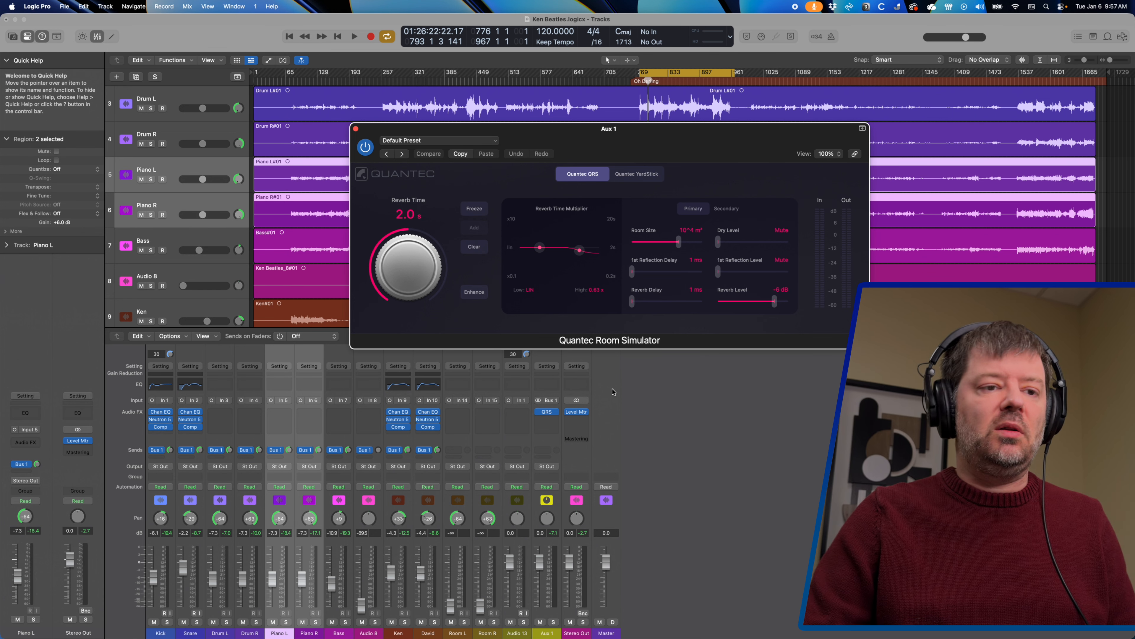
Solo and play the Aux 1 reverb, adjust David's send, then close the Quantec window
{"action": "left_click", "coordinate": [553, 622]}
{"action": "key", "text": "space"}
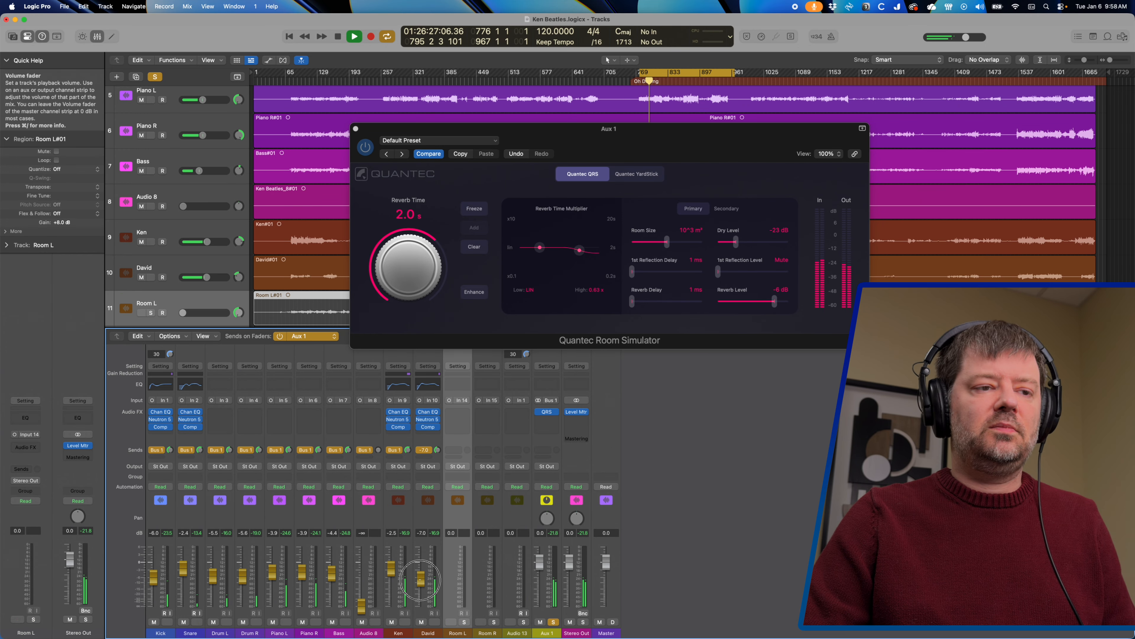
{"action": "left_click_drag", "start_coordinate": [421, 598], "coordinate": [420, 581]}
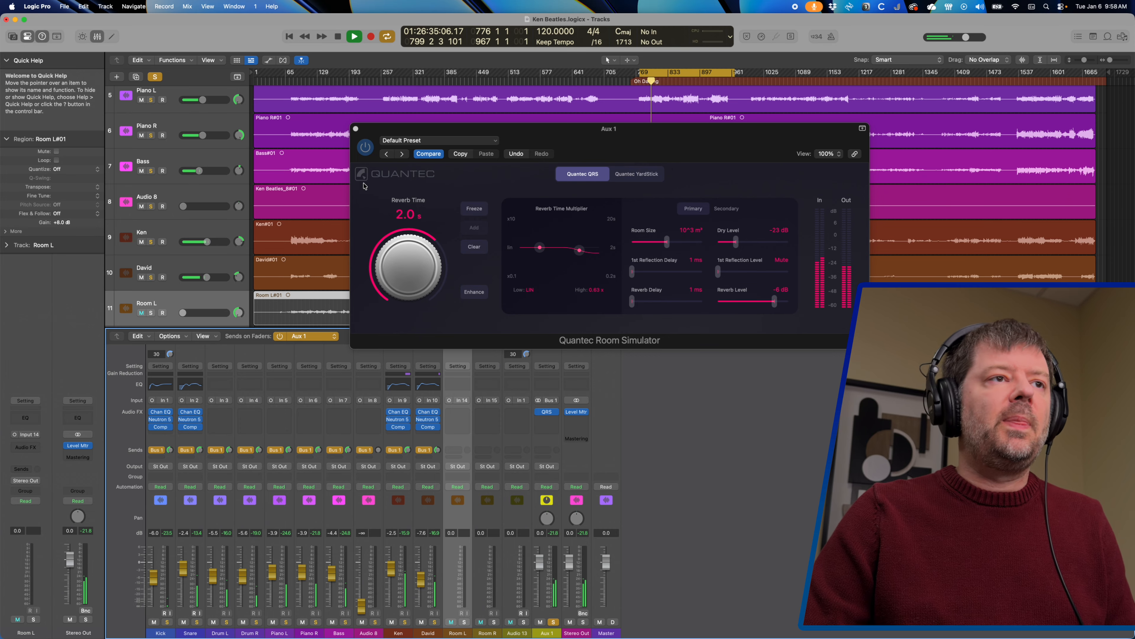
{"action": "left_click", "coordinate": [356, 129]}
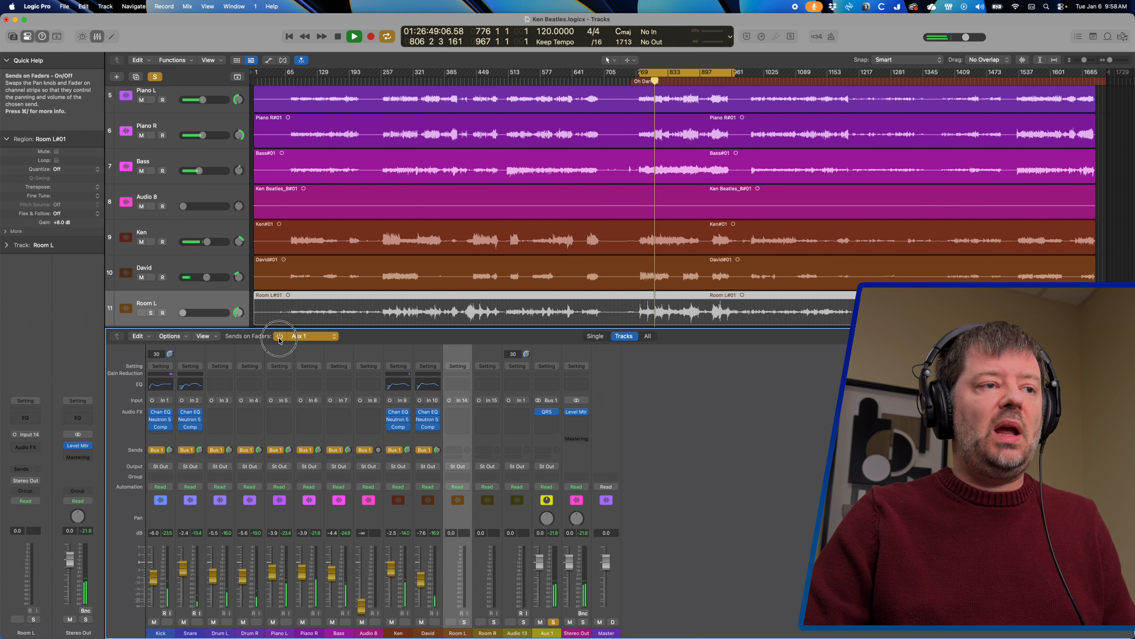
Turn Sends on Faders off, stop playback, drop Aux 1 to -46 dB, and play again
{"action": "left_click", "coordinate": [279, 336]}
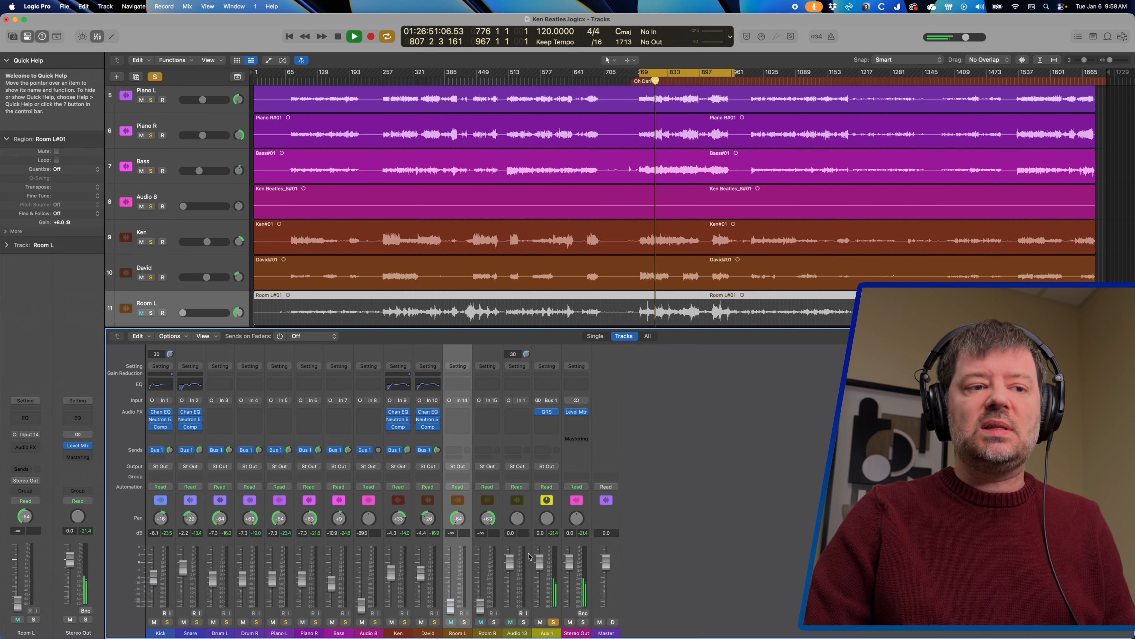
{"action": "key", "text": "space"}
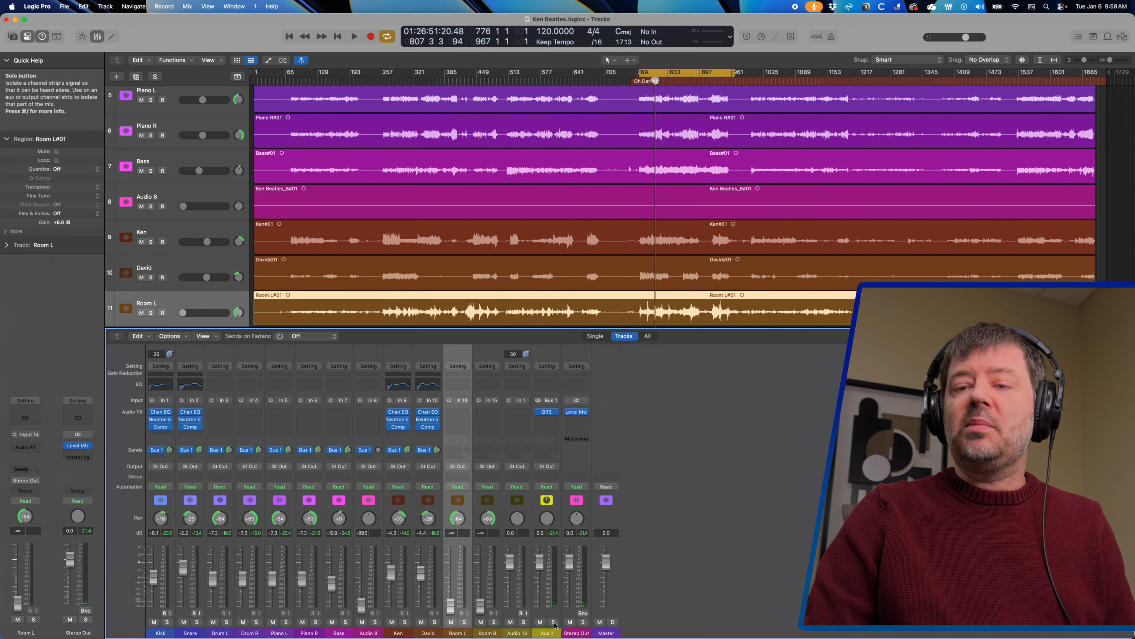
{"action": "left_click_drag", "start_coordinate": [540, 568], "coordinate": [534, 626]}
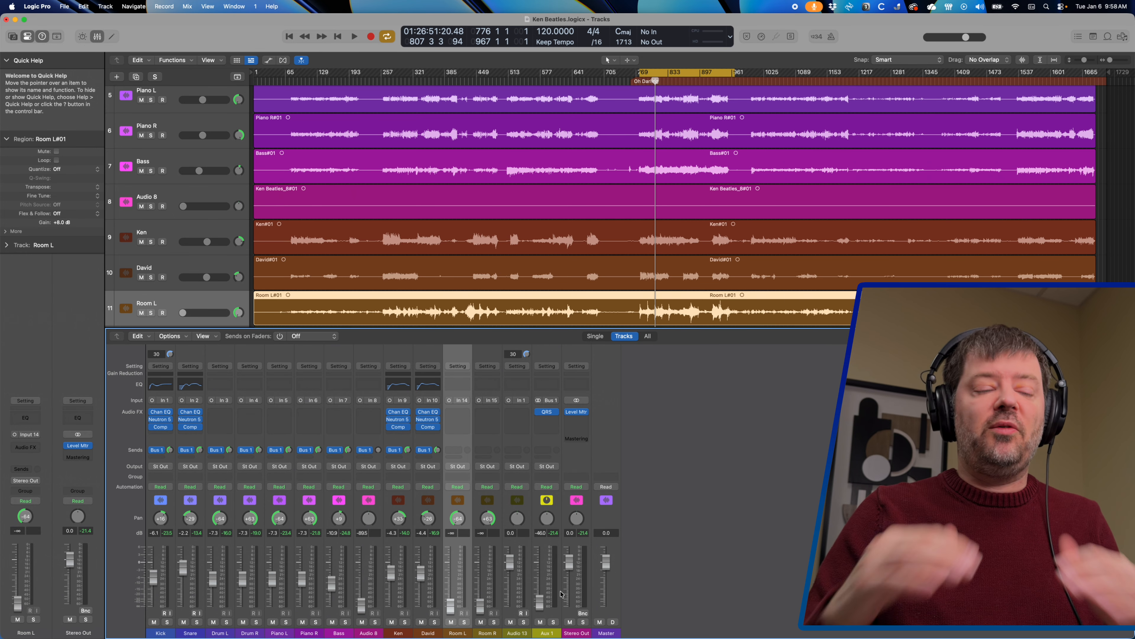
{"action": "key", "text": "space"}
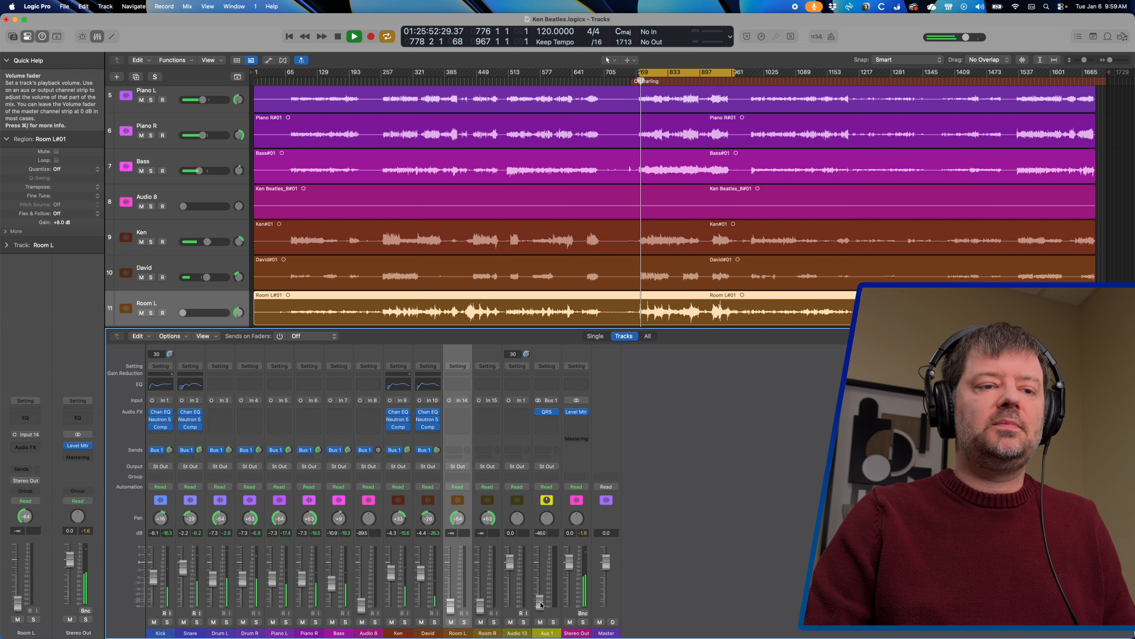
Raise the Aux 1 fader from -46 dB to about -2.9 dB during playback, then stop
{"action": "left_click", "coordinate": [540, 602]}
{"action": "left_click_drag", "start_coordinate": [540, 602], "coordinate": [540, 577]}
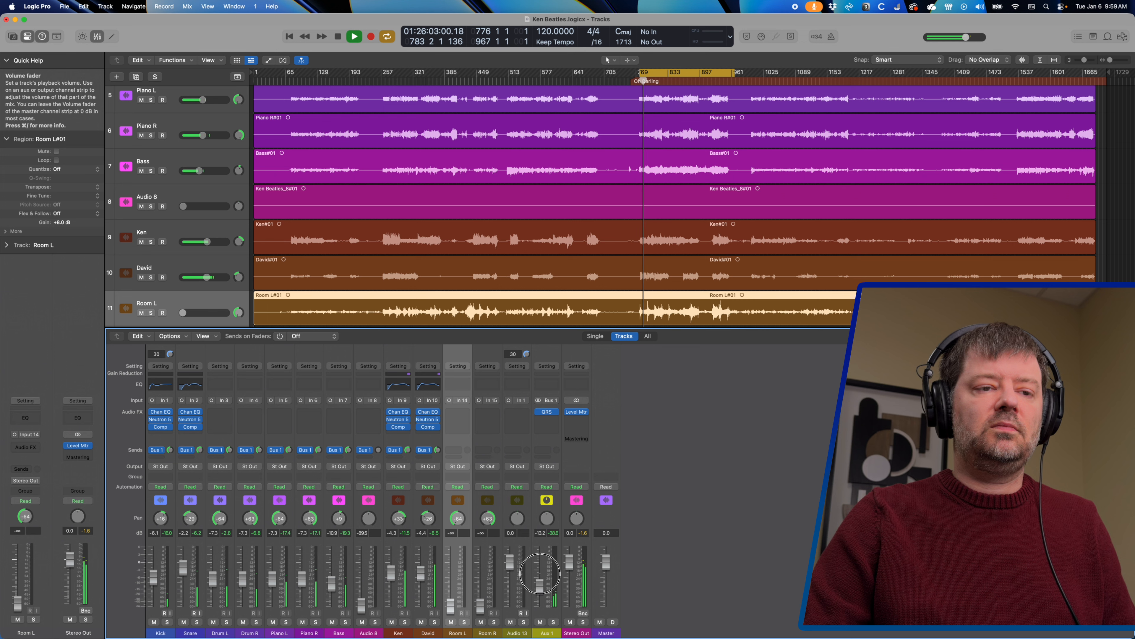
{"action": "left_click_drag", "start_coordinate": [540, 568], "coordinate": [540, 573]}
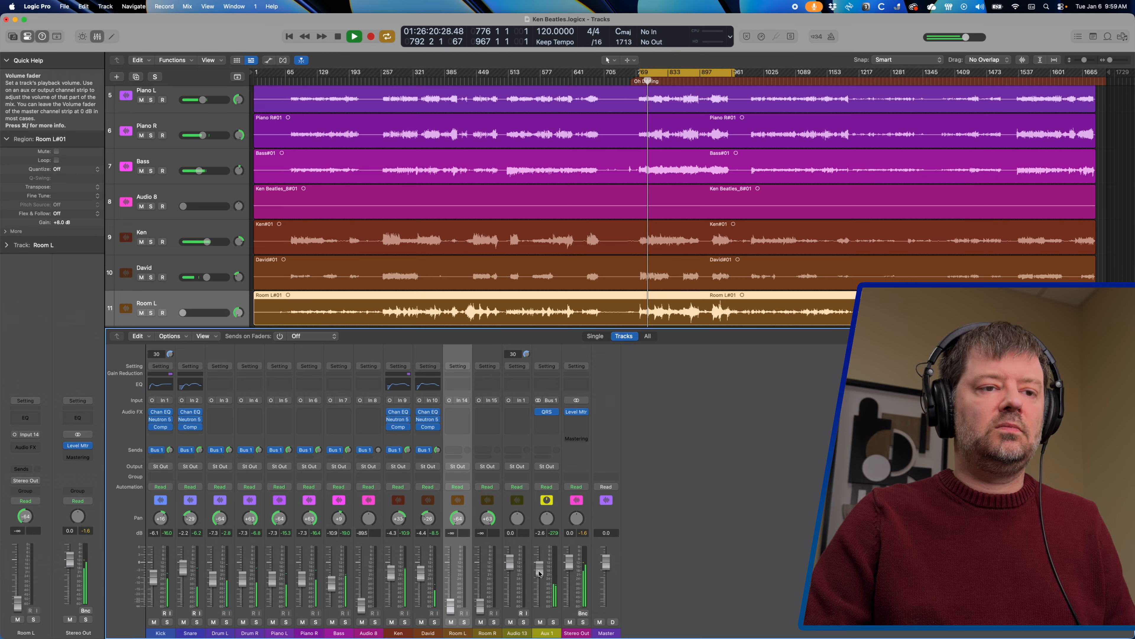
{"action": "left_click_drag", "start_coordinate": [540, 573], "coordinate": [540, 573]}
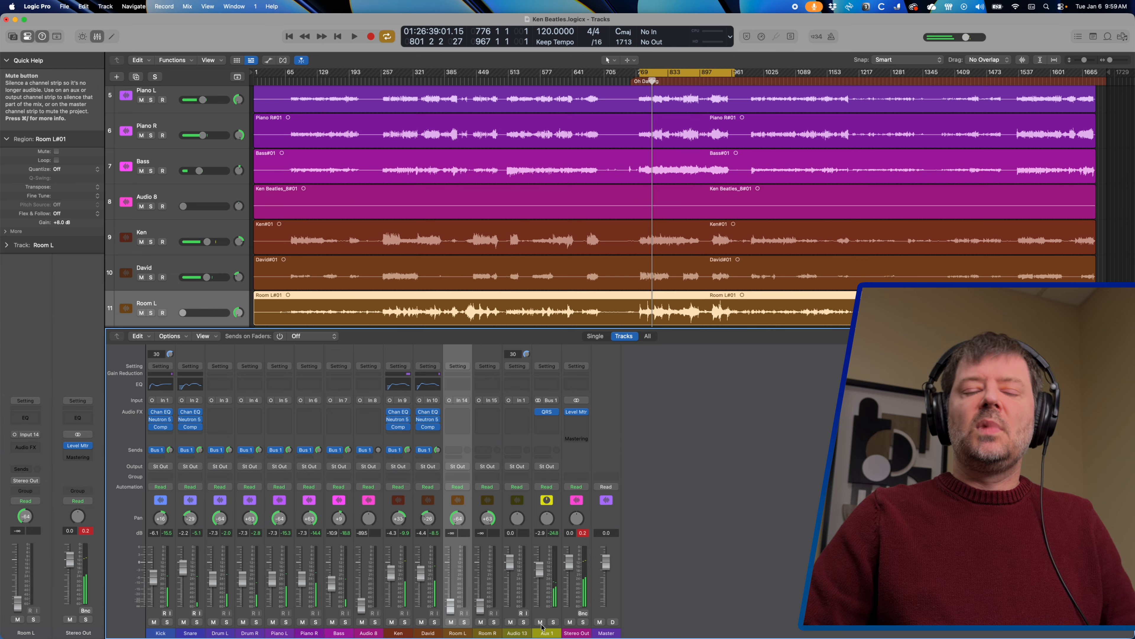
{"action": "key", "text": "space"}
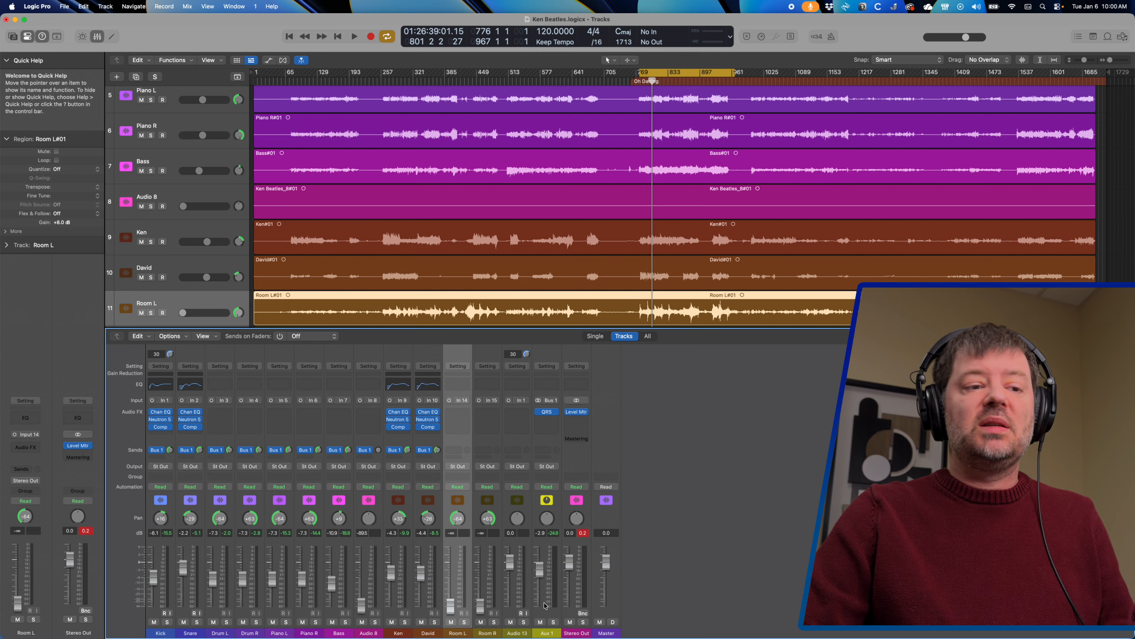
Mute Aux 1, select Room L with Room R, and raise both to -4.7 dB while playing
{"action": "left_click", "coordinate": [540, 622]}
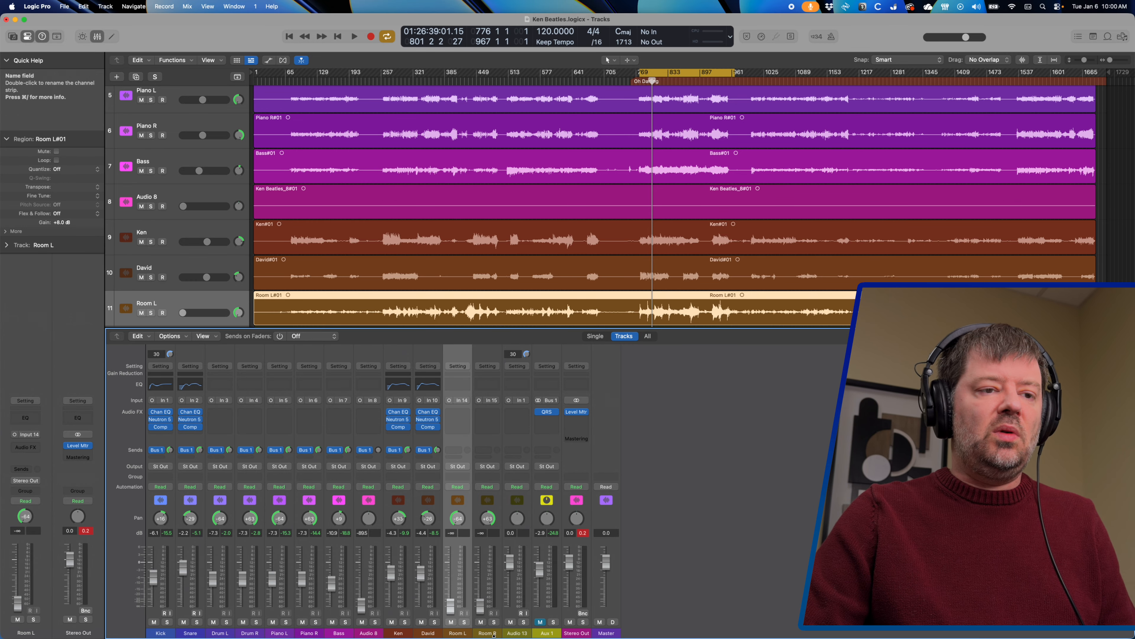
{"action": "left_click", "coordinate": [478, 603], "text": "shift"}
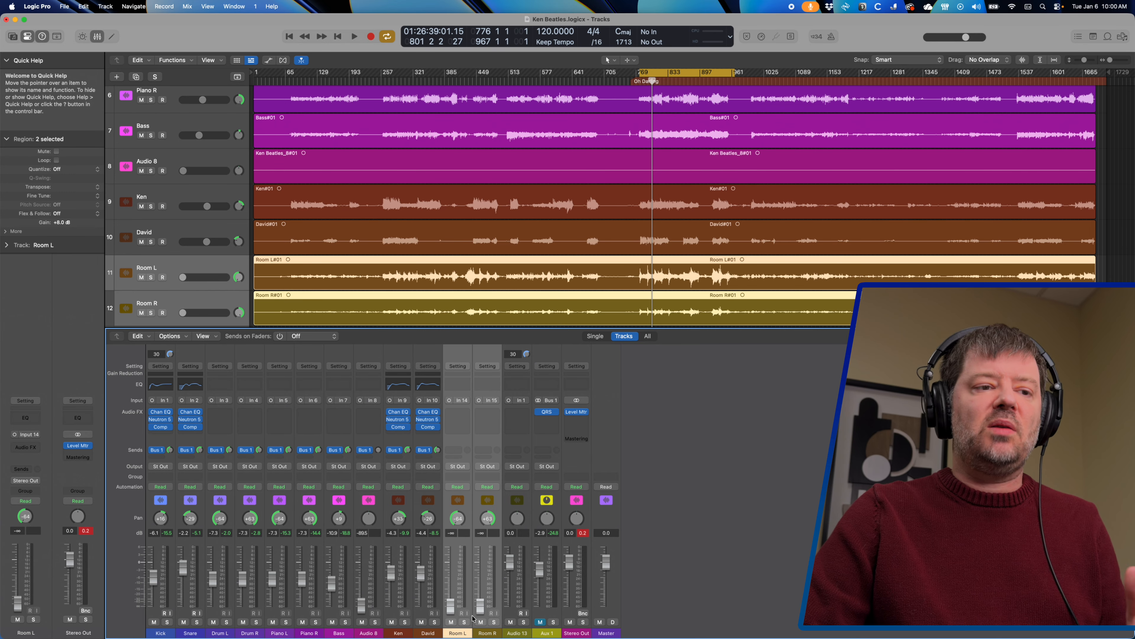
{"action": "key", "text": "space"}
{"action": "left_click_drag", "start_coordinate": [451, 607], "coordinate": [450, 553]}
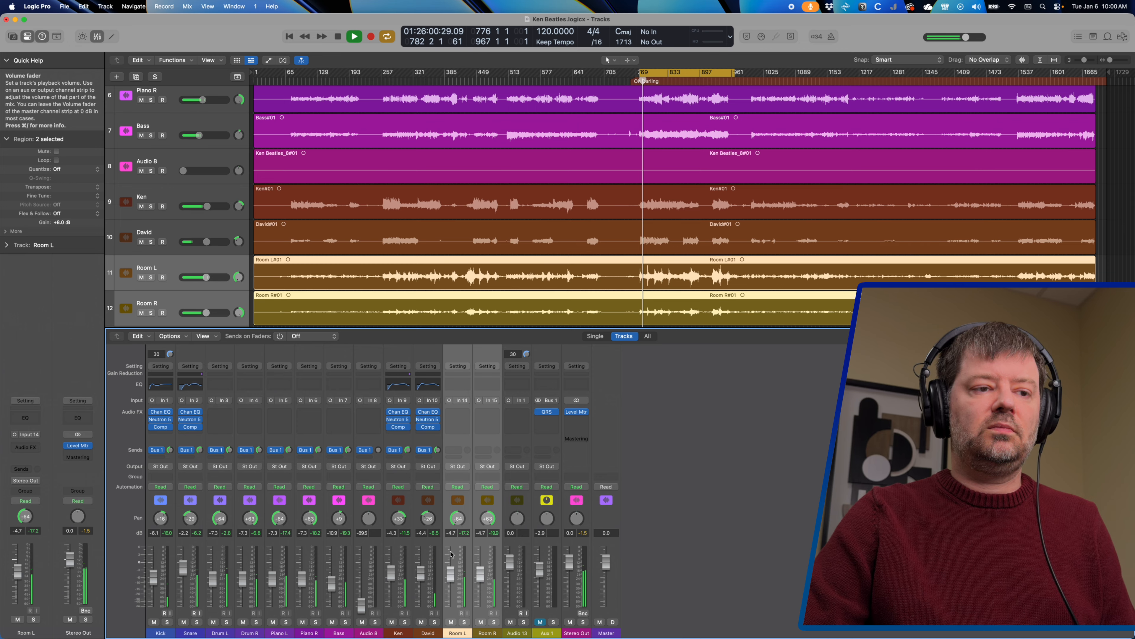
A/B Room L/R against the Aux 1 reverb, ending with Rooms muted, Aux 1 unmuted, playback stopped
{"action": "left_click", "coordinate": [451, 626]}
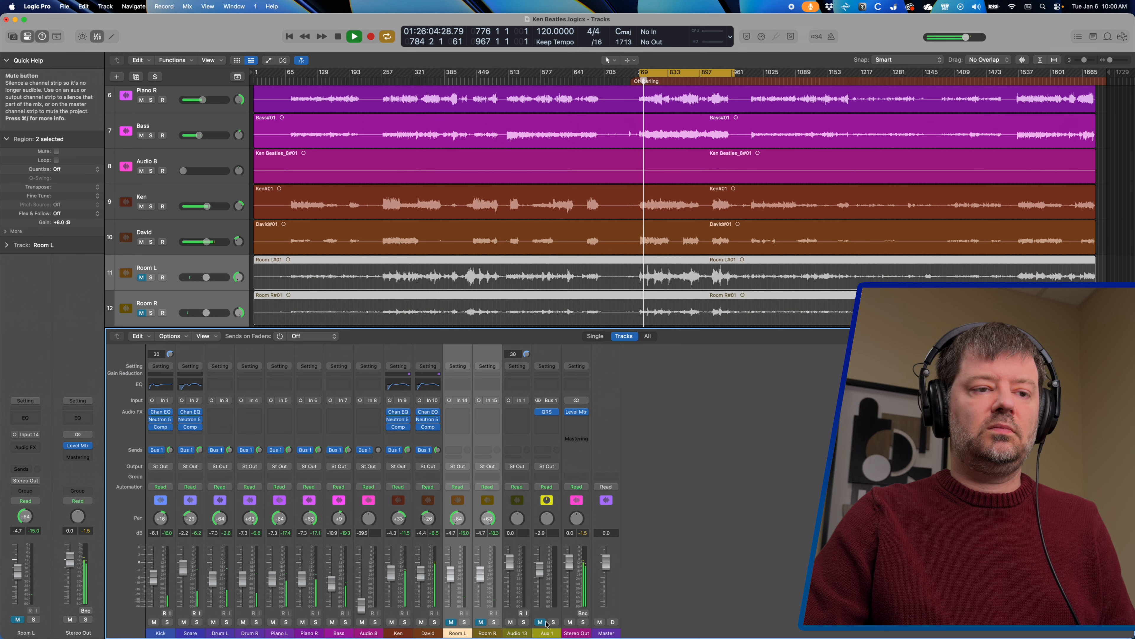
{"action": "left_click", "coordinate": [541, 622]}
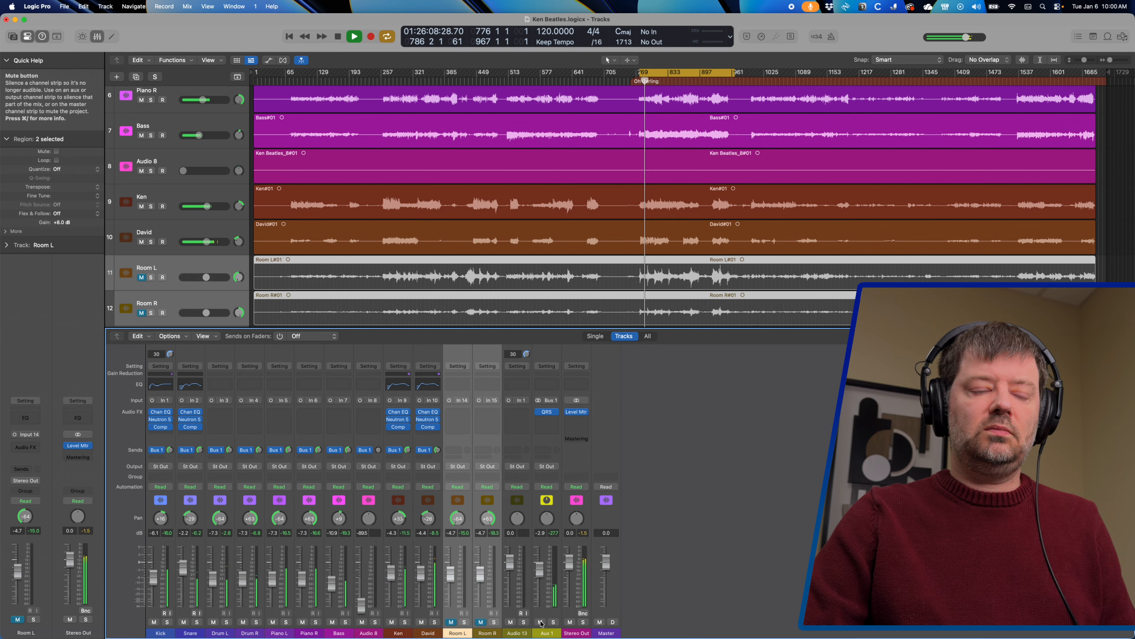
{"action": "left_click", "coordinate": [540, 622]}
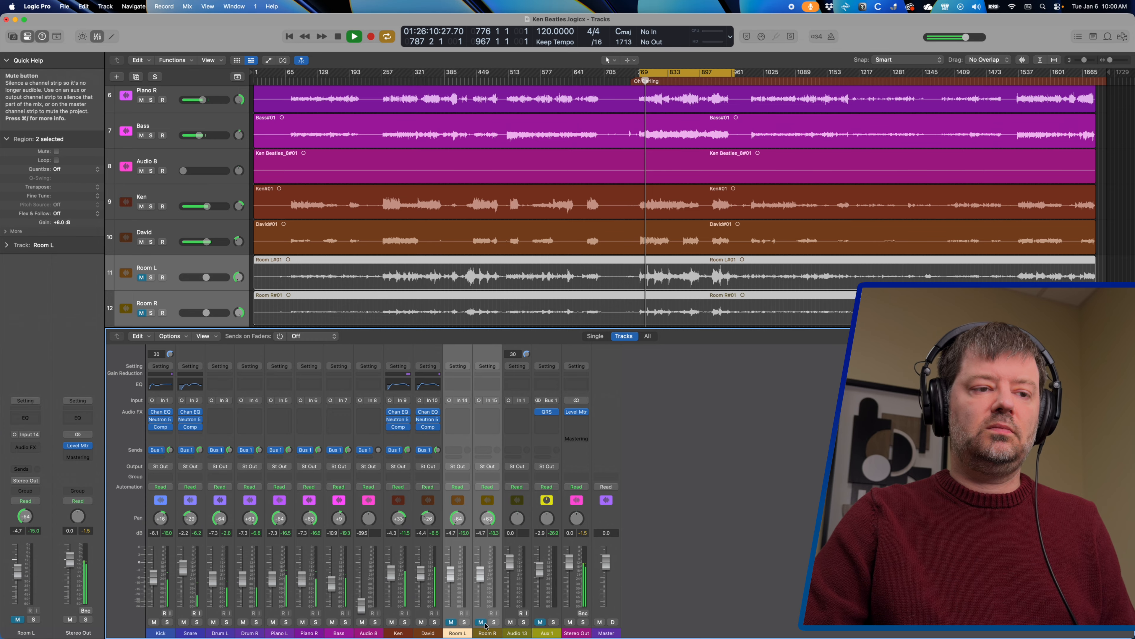
{"action": "left_click", "coordinate": [481, 623]}
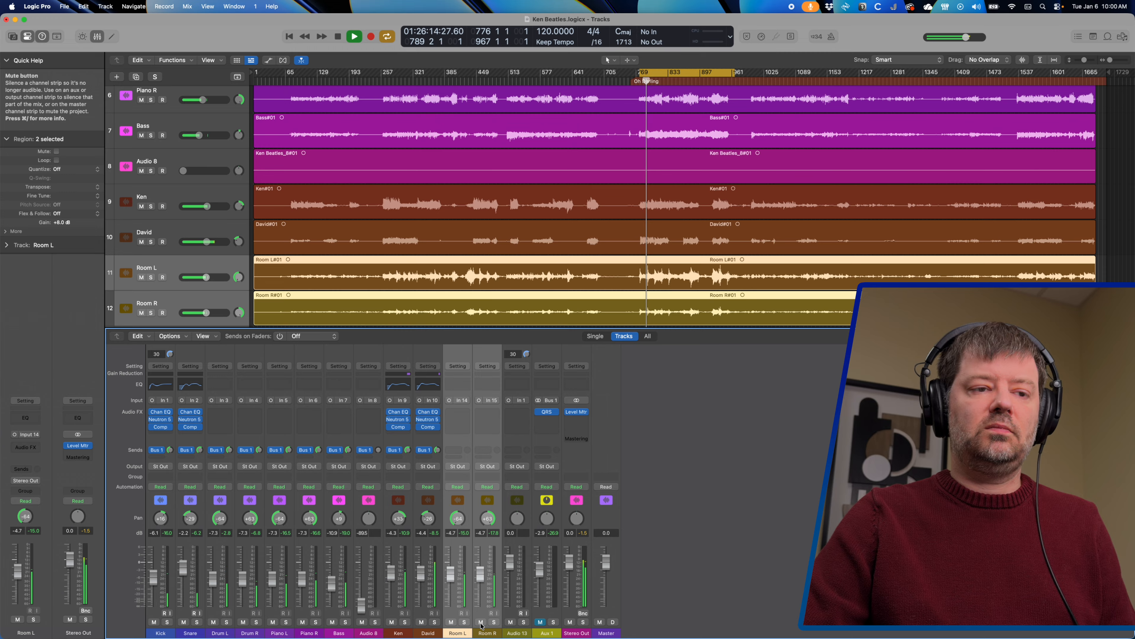
{"action": "left_click", "coordinate": [481, 622]}
{"action": "left_click", "coordinate": [541, 622]}
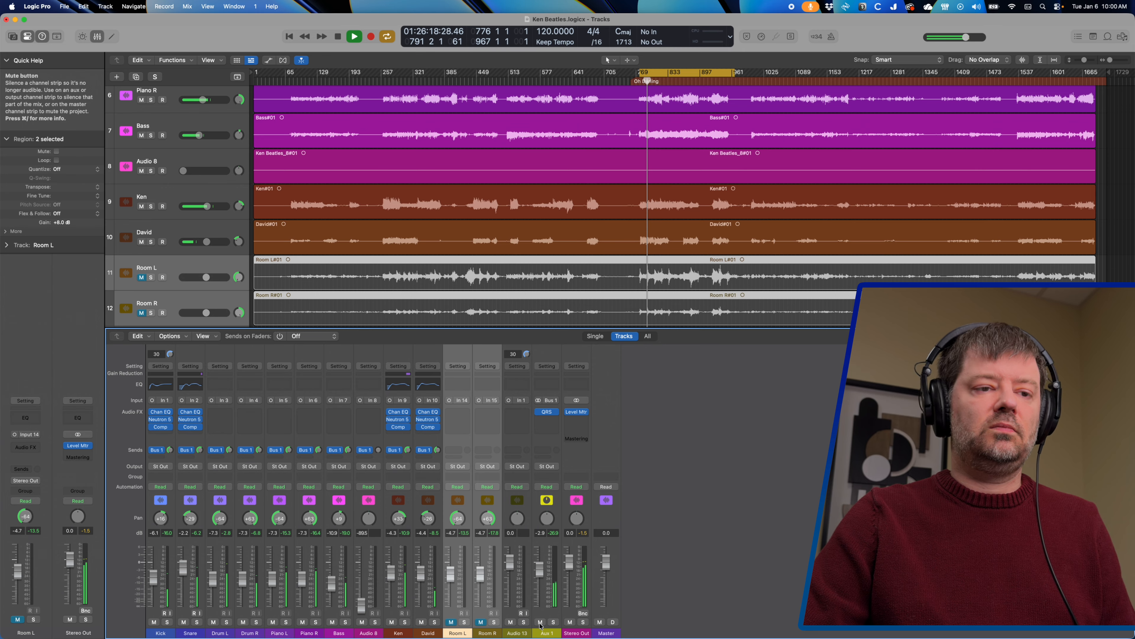
{"action": "key", "text": "space"}
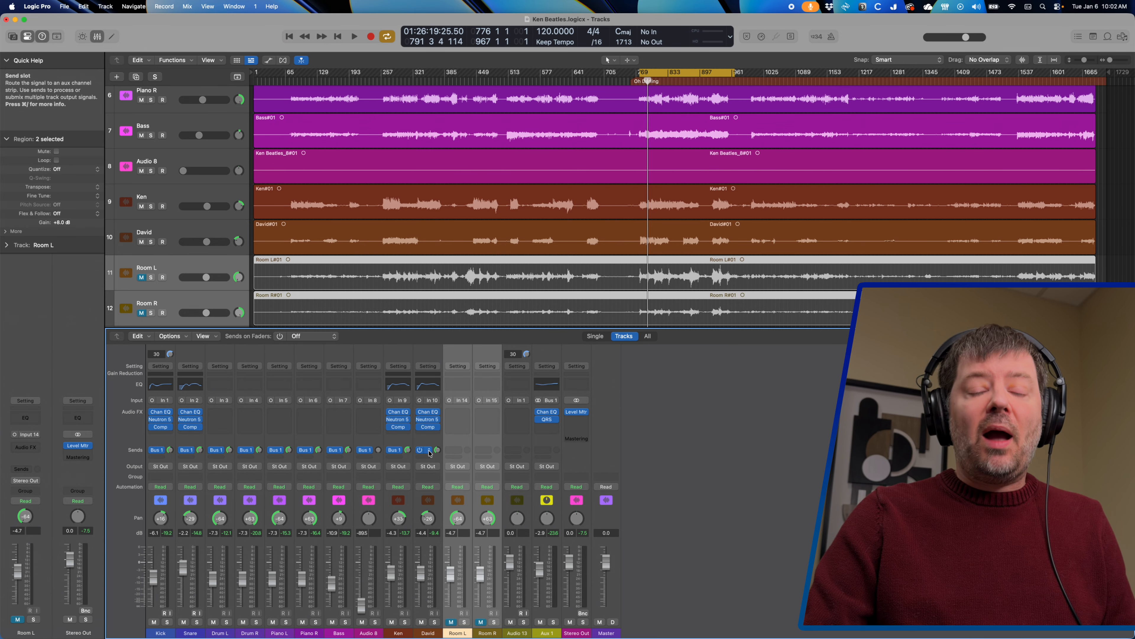
Switch David's Bus 1 send from post-pan to Pre Fader
{"action": "left_click", "coordinate": [429, 452]}
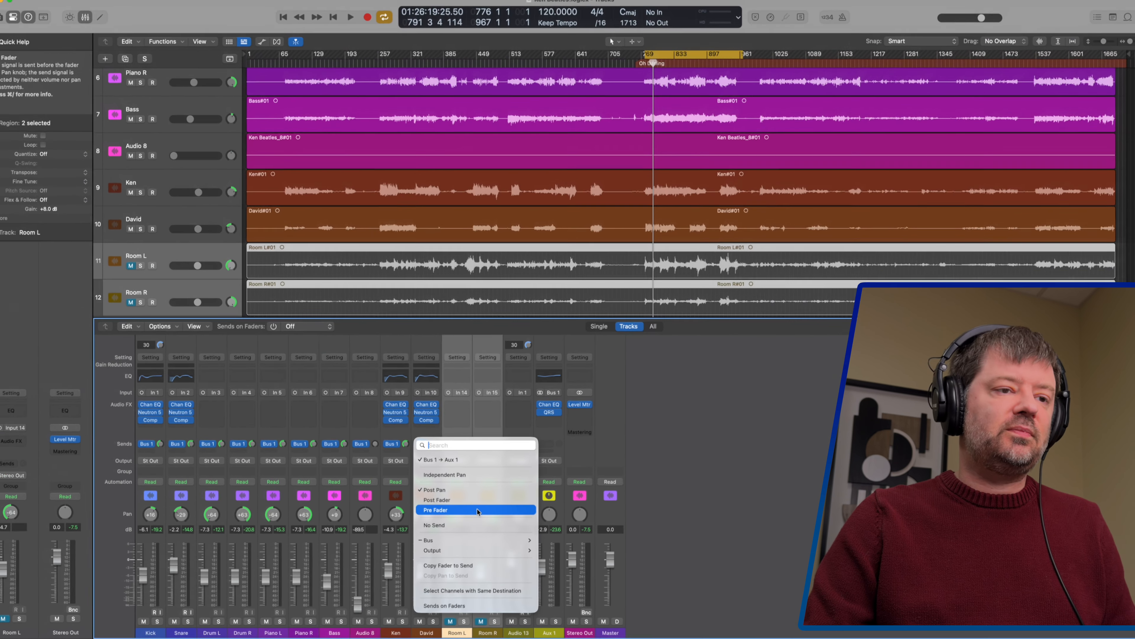
{"action": "left_click", "coordinate": [483, 160]}
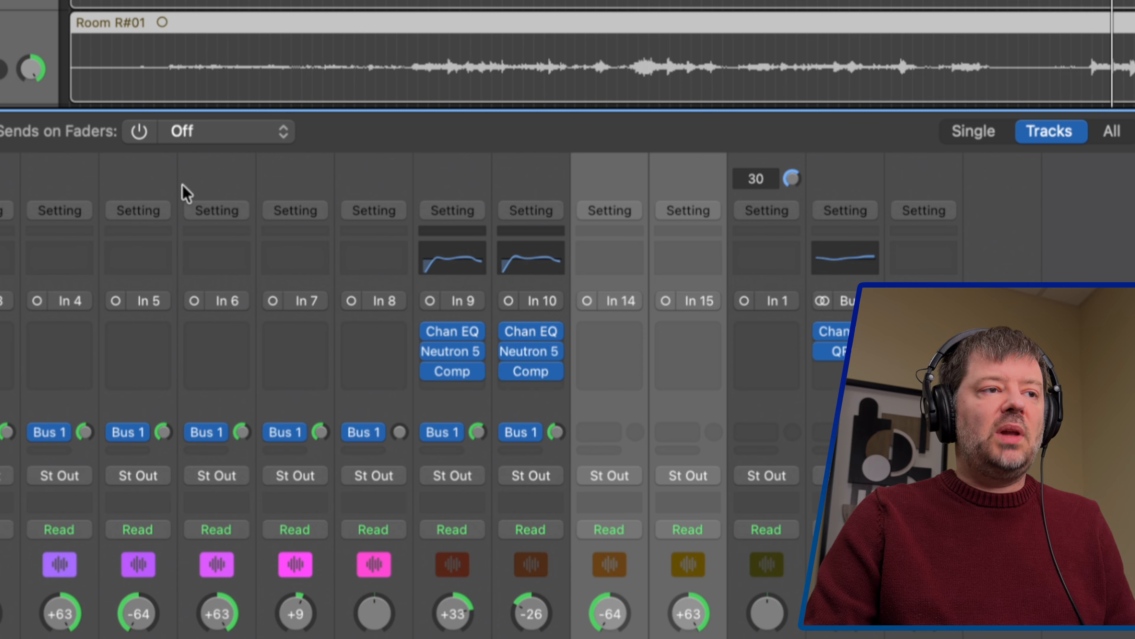
Set Sends on Faders to Aux 1 so the mixer faders show Aux 1 send levels
{"action": "left_click", "coordinate": [139, 132]}
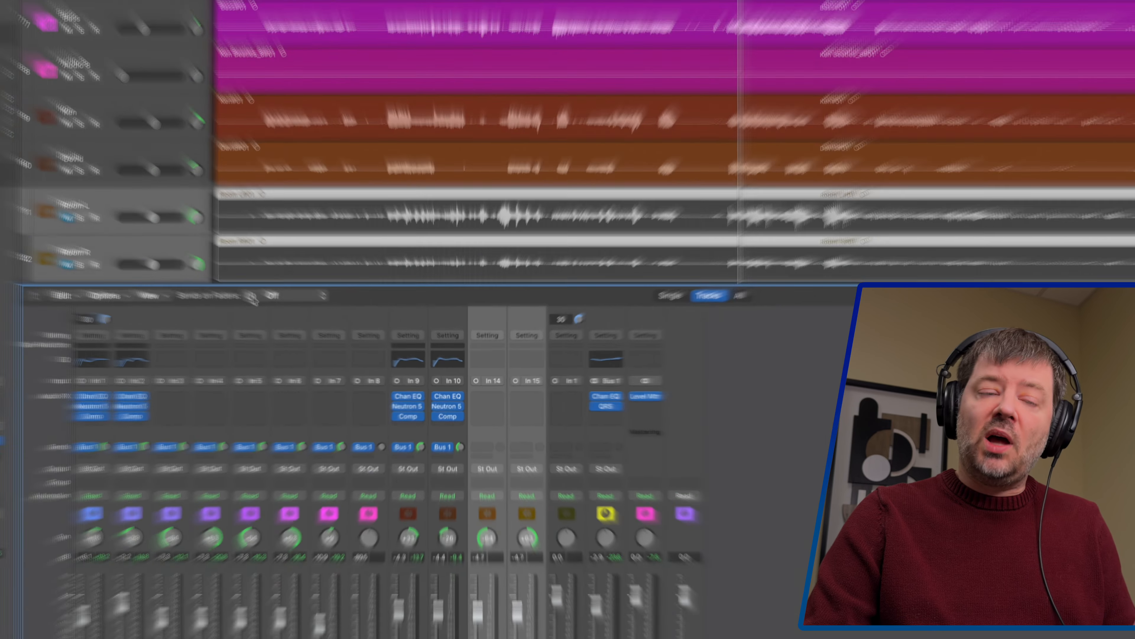